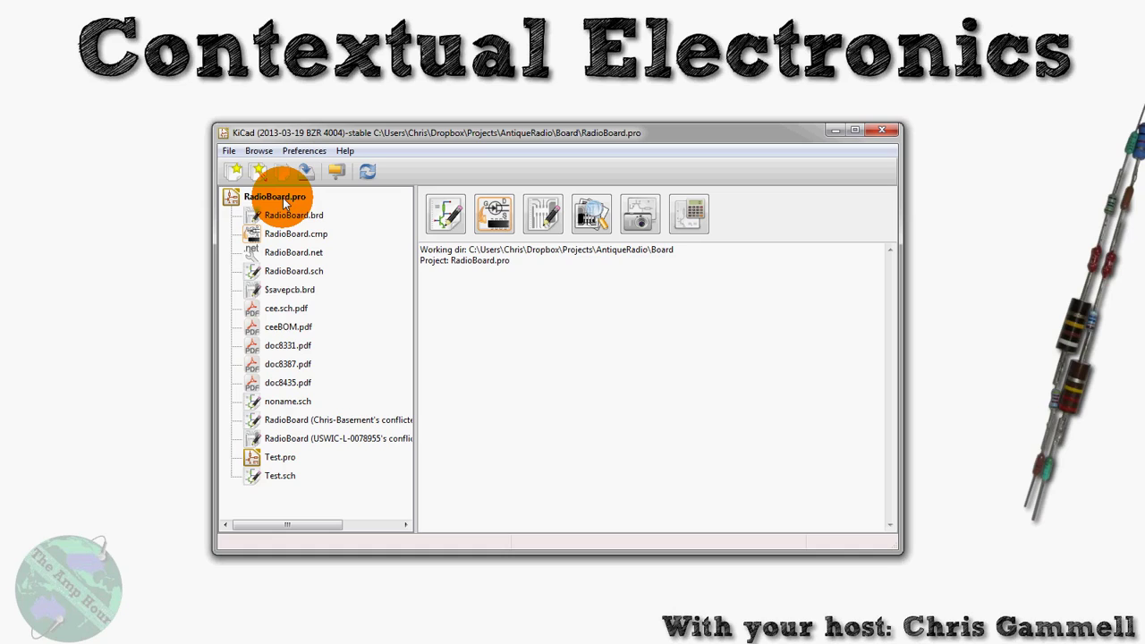
Step: Open the RadioBoard schematic in Eeschema, review it, and close the editor
left_click(446, 208)
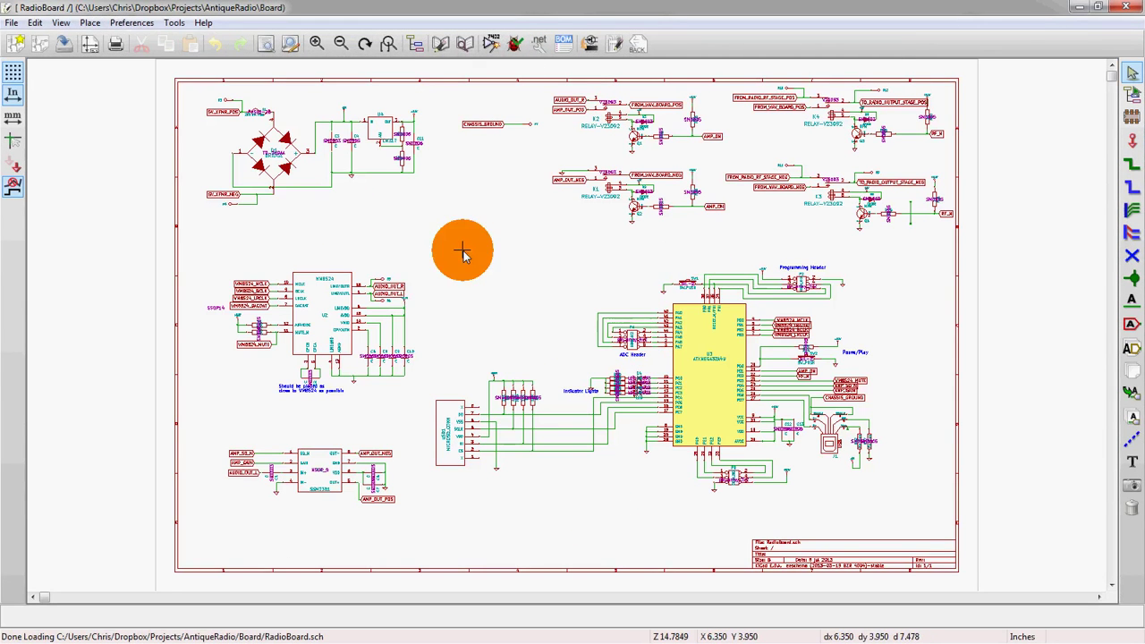
left_click(1127, 7)
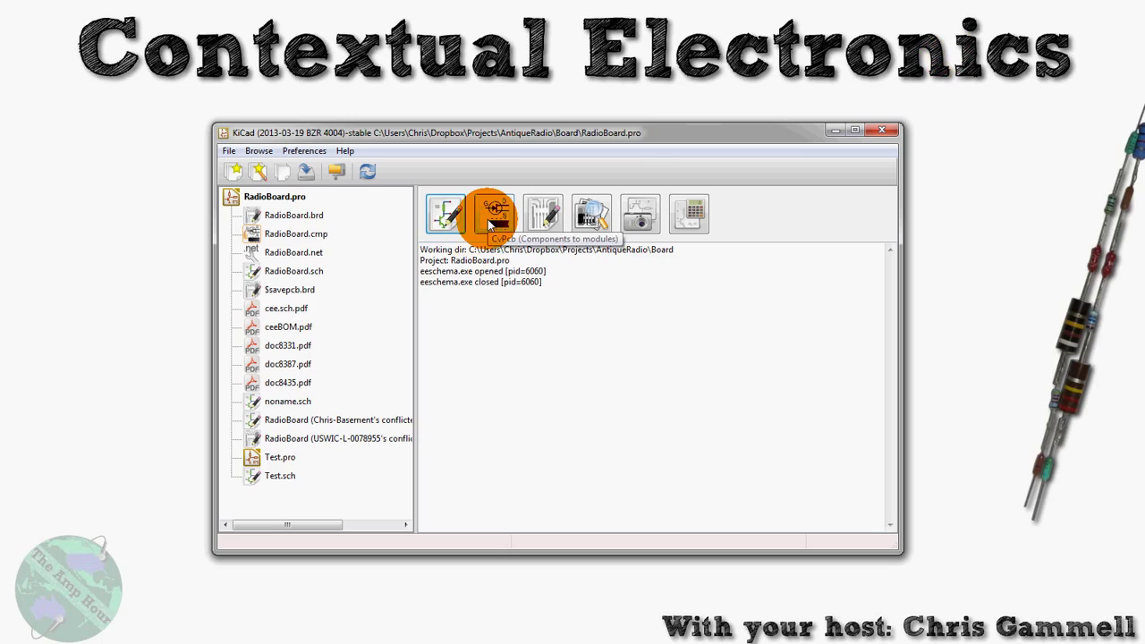
left_click(492, 214)
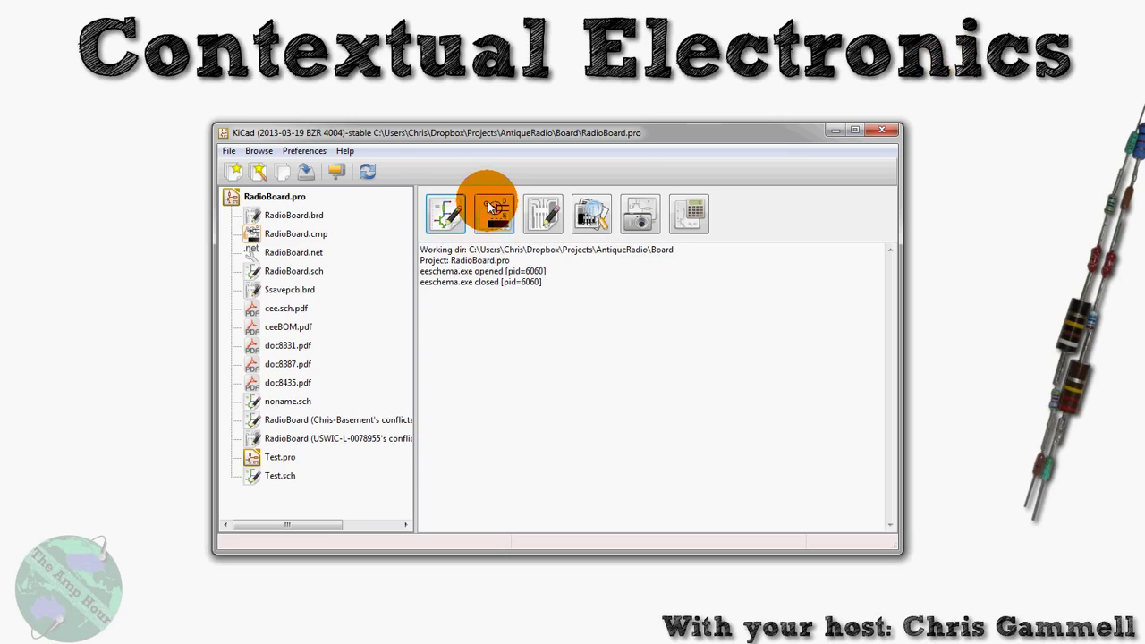
Step: Launch CvPcb, dismiss the missing TAH.mod library warning, and load RadioBoard.net
left_click(491, 211)
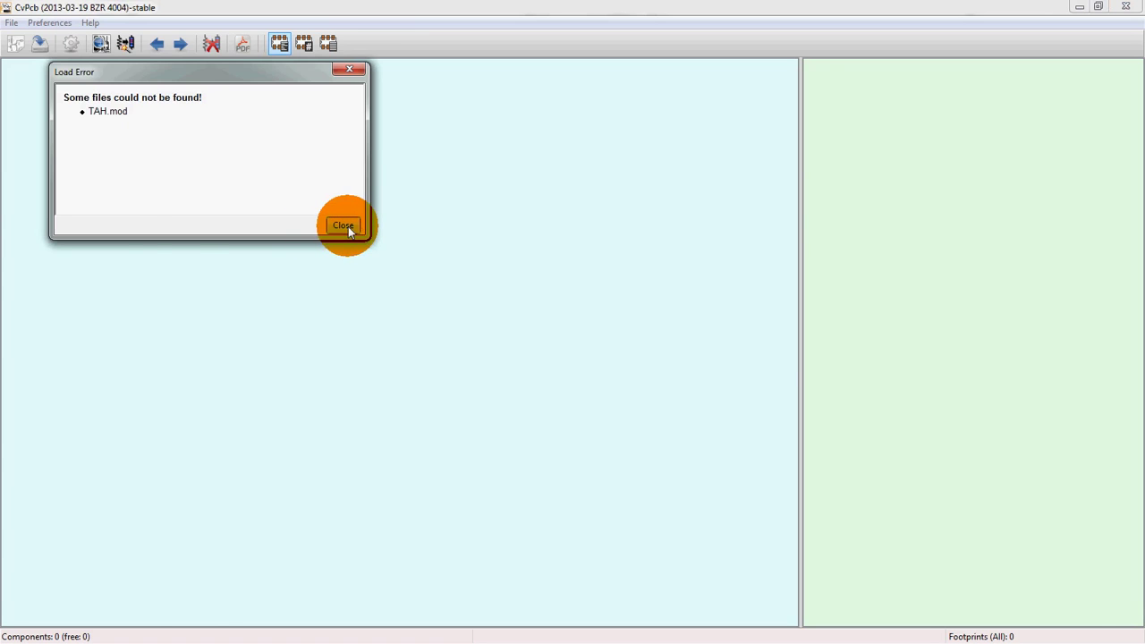
left_click(344, 226)
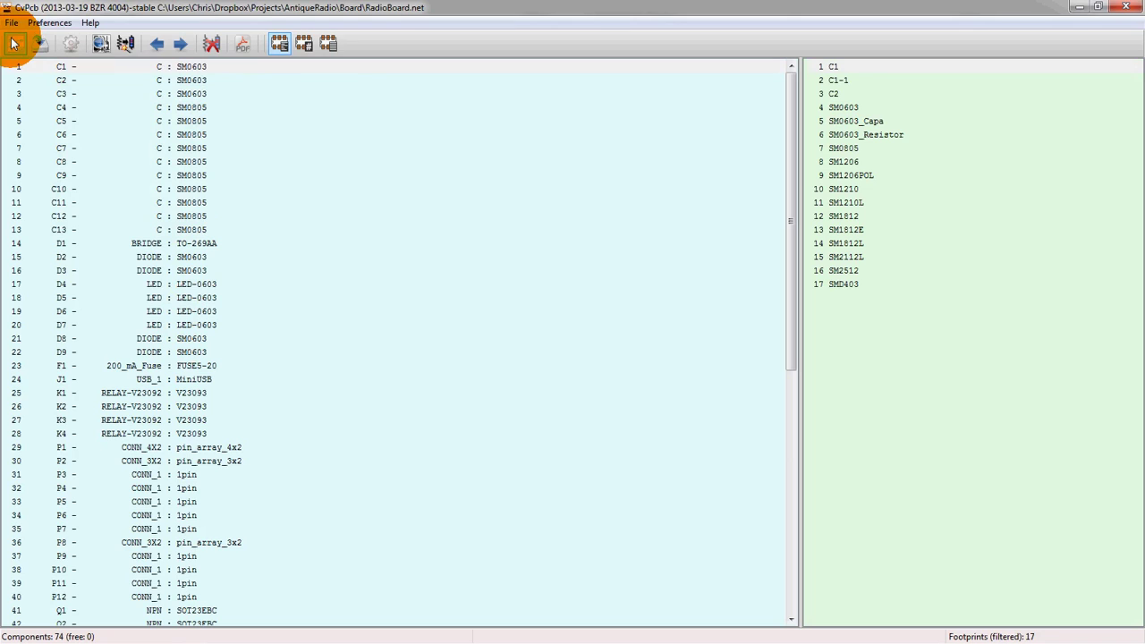
left_click(13, 43)
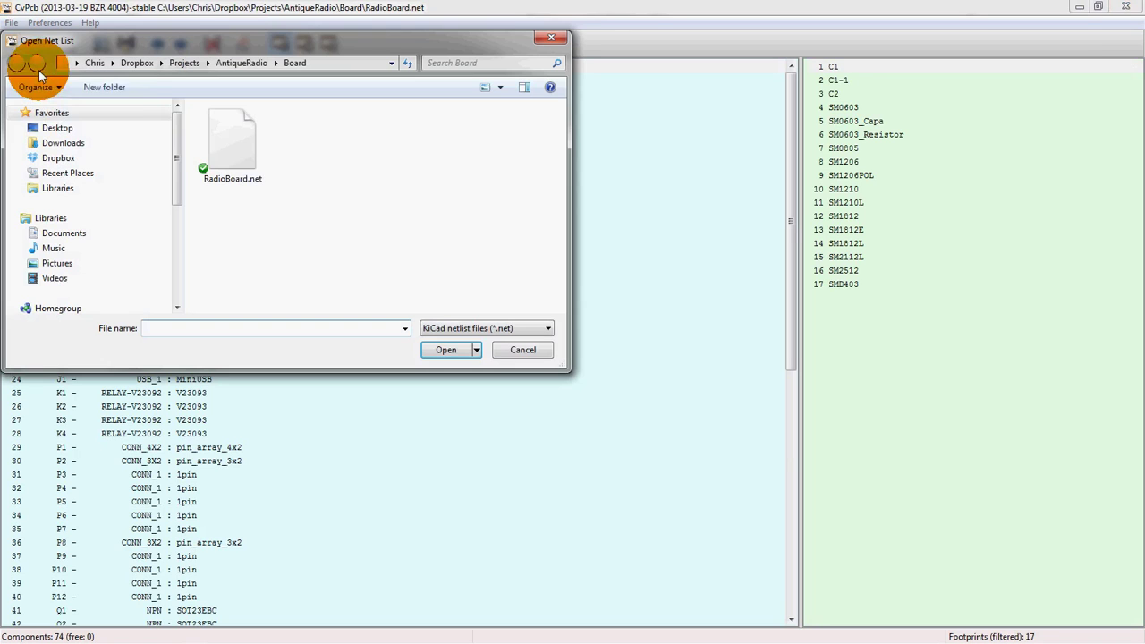
left_click(231, 150)
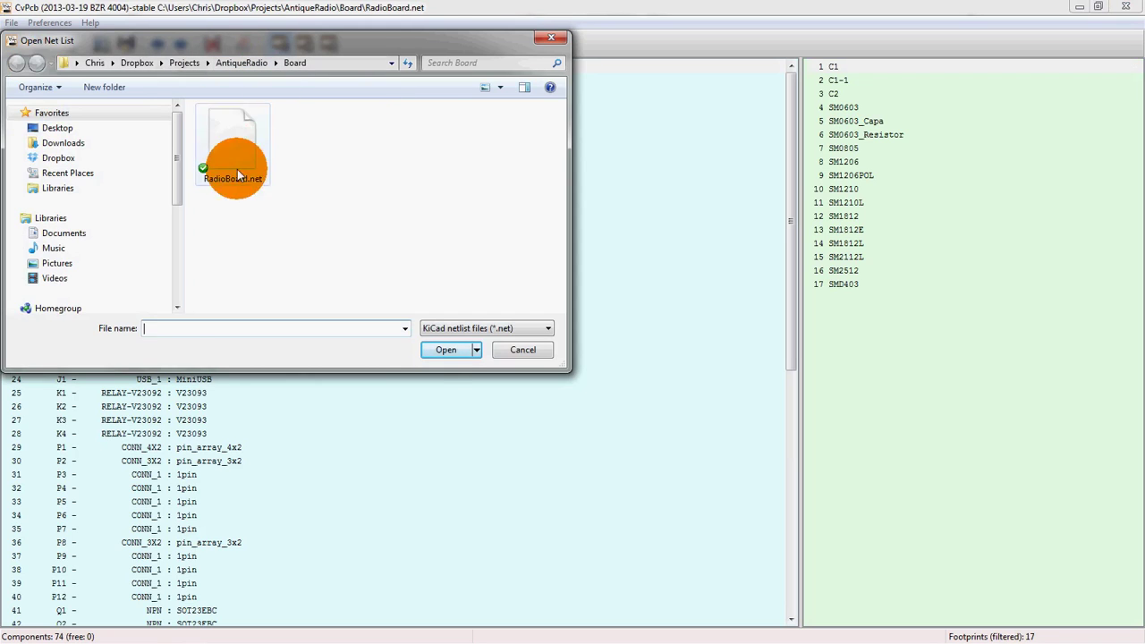
left_click(443, 350)
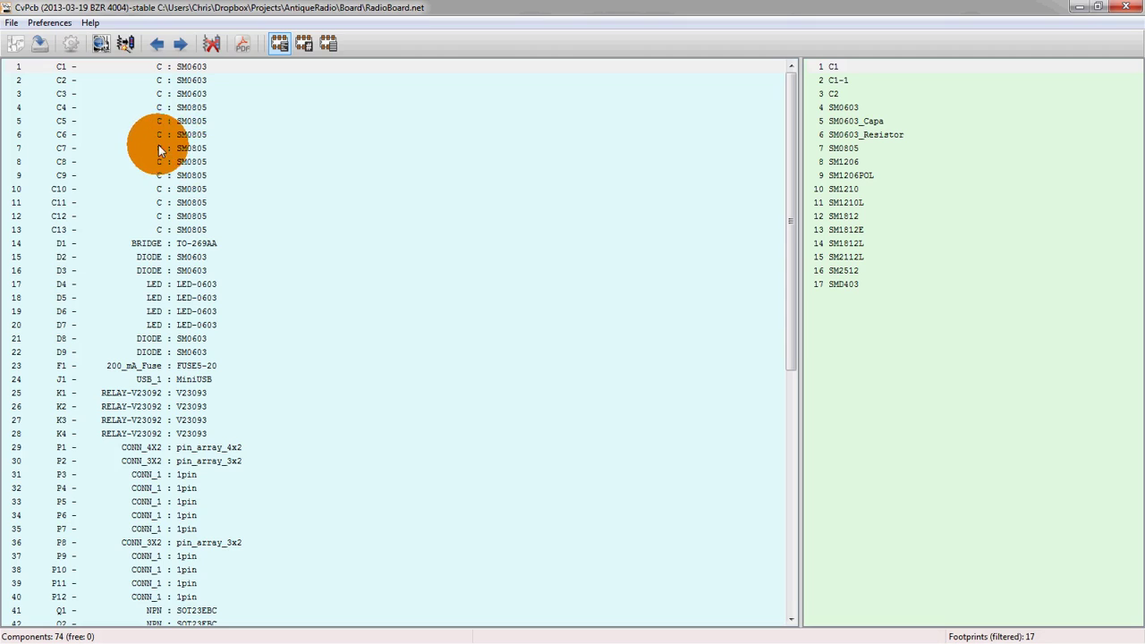
Step: Compare SM0805, SM1210 and SM0603 for capacitor C1, then assign it SM1812
left_click(145, 69)
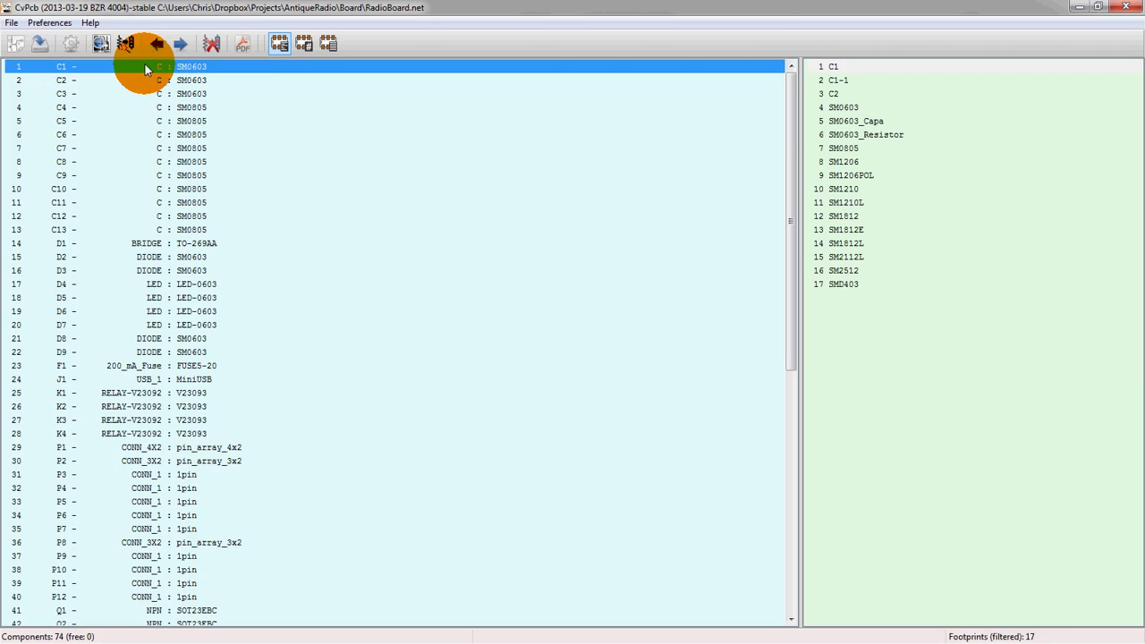
left_click(837, 148)
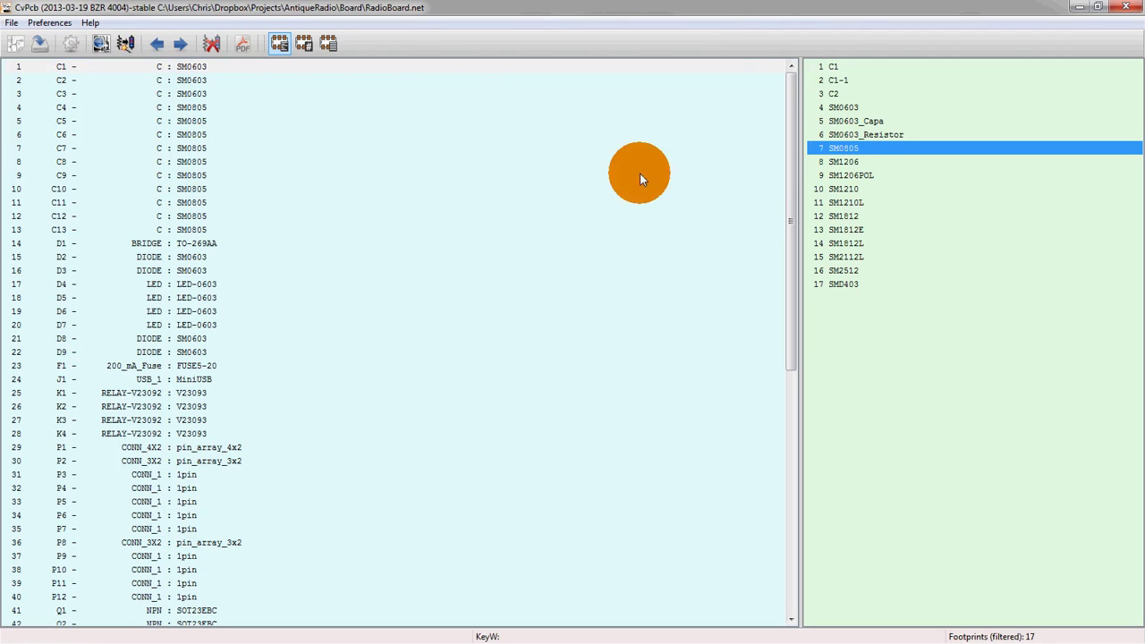
left_click(180, 44)
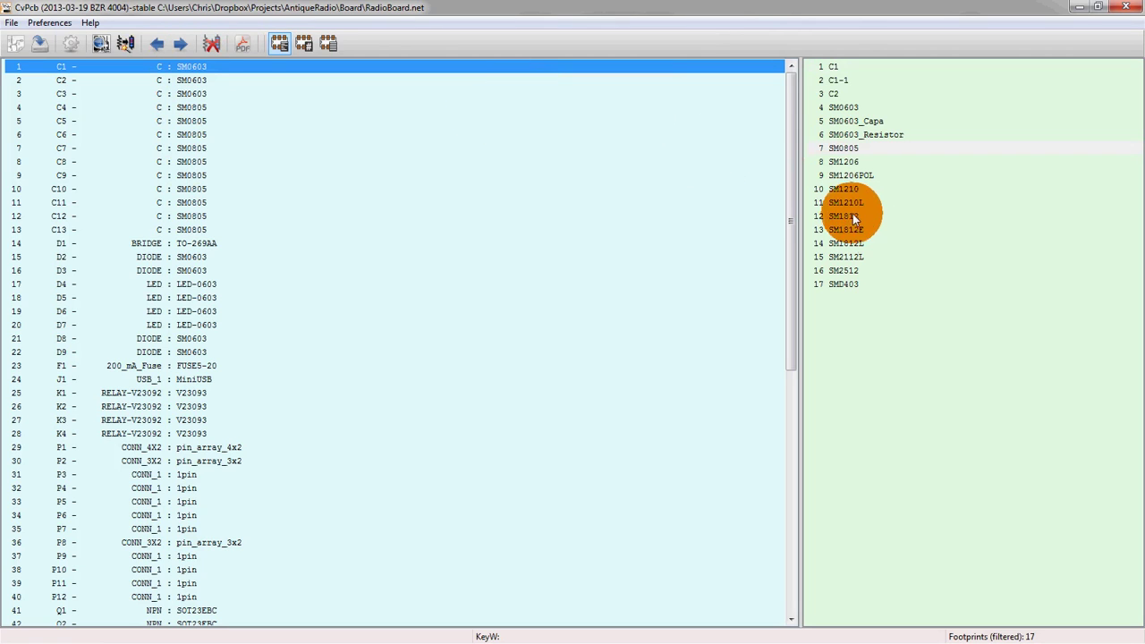
left_click(839, 190)
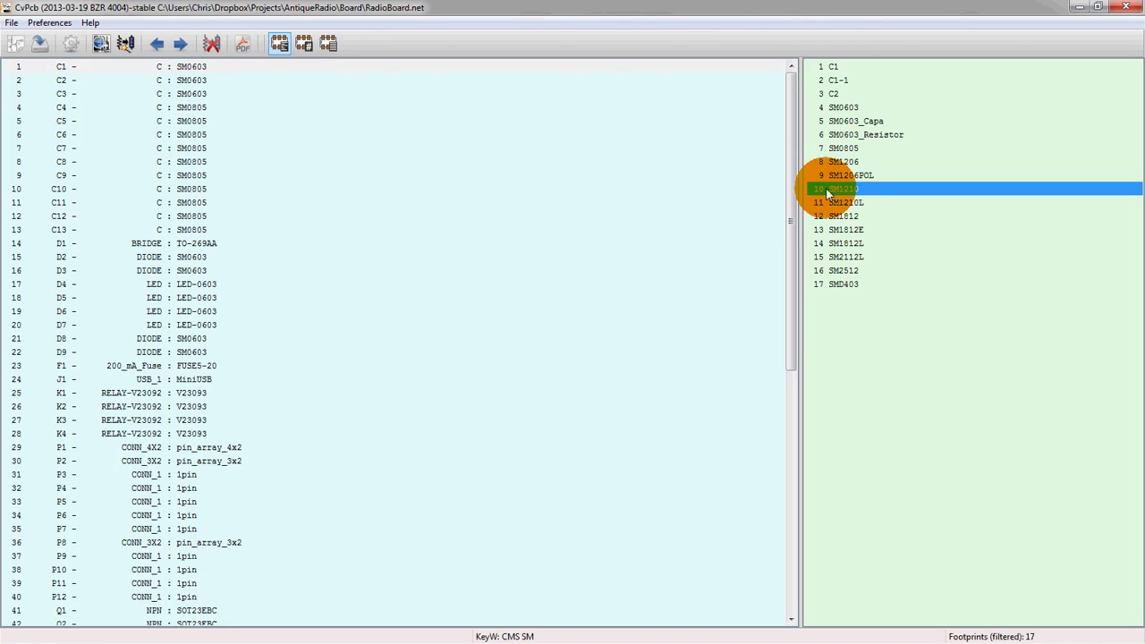
left_click(144, 66)
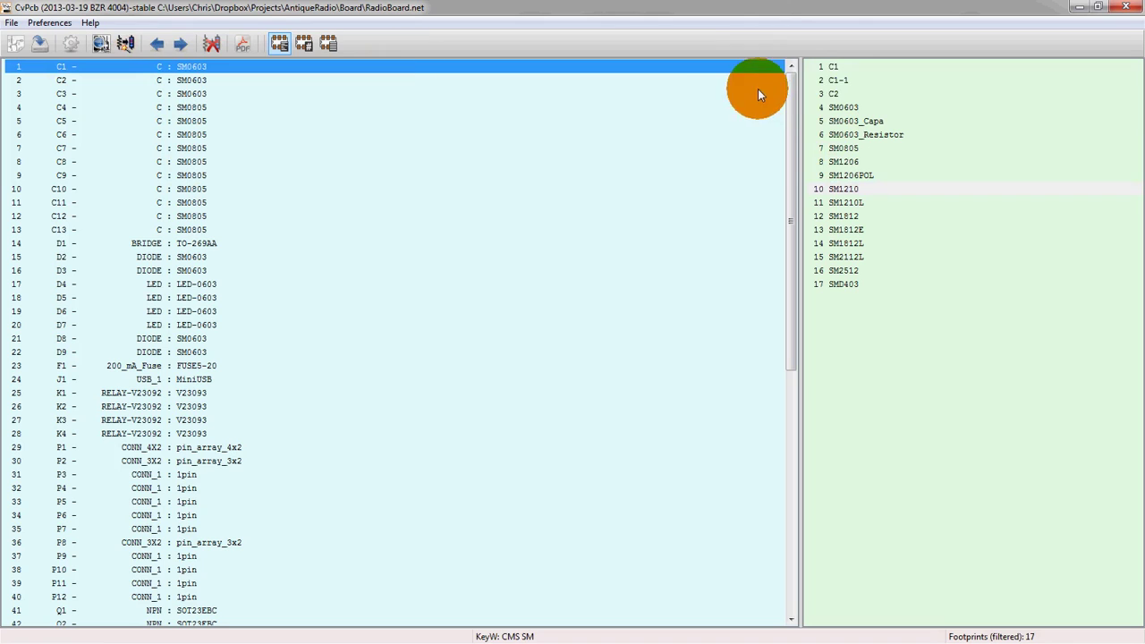
left_click(830, 107)
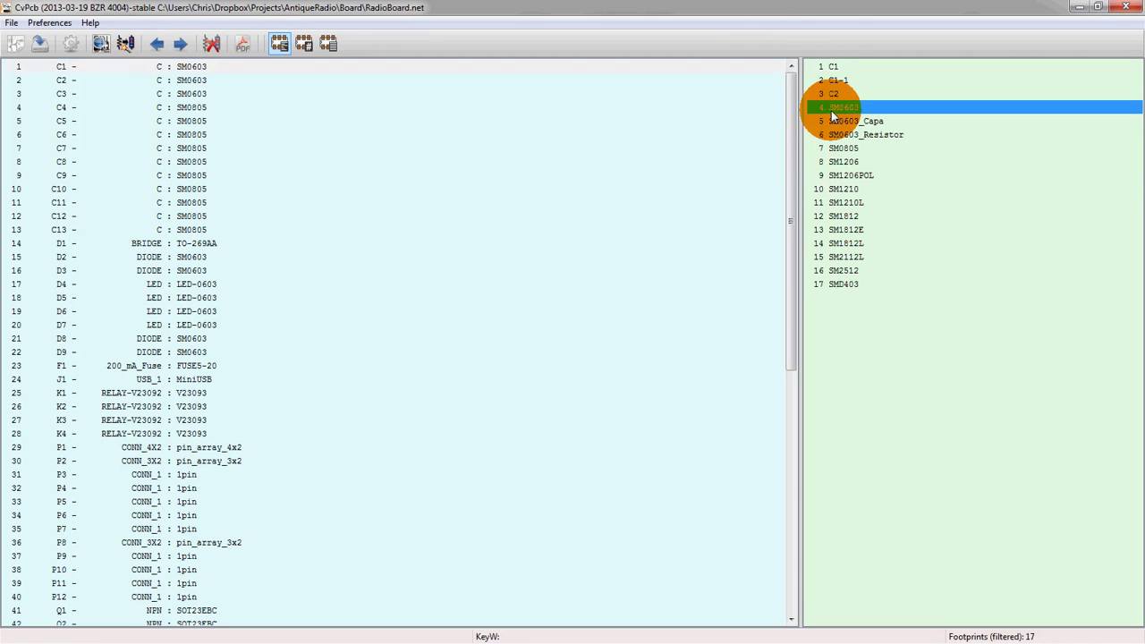
left_click(170, 66)
double_click(833, 217)
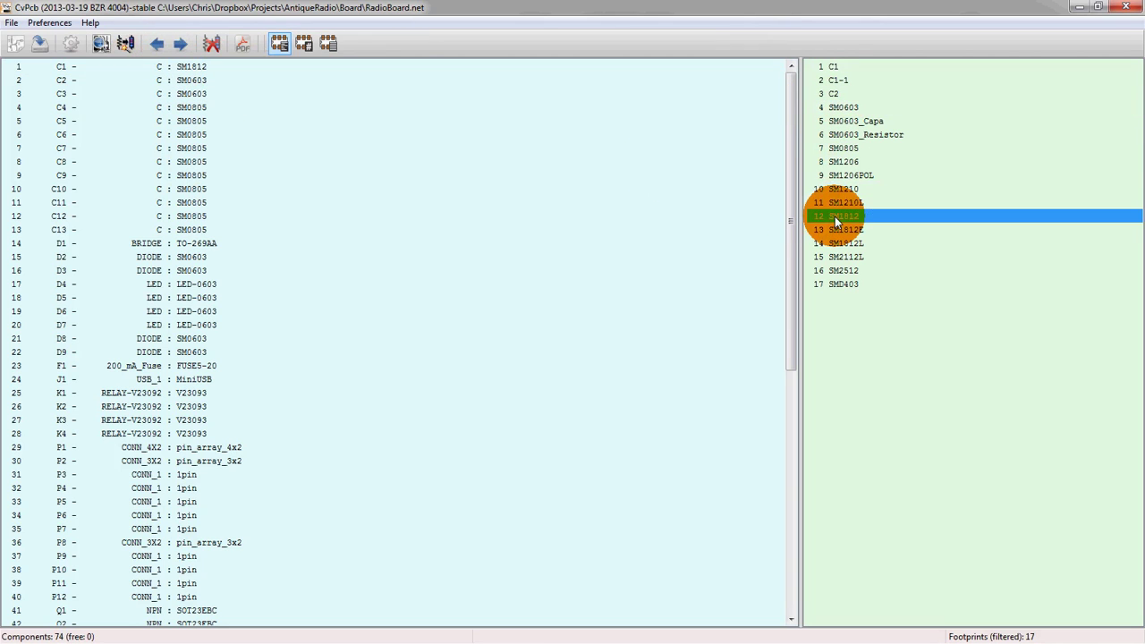
left_click(183, 67)
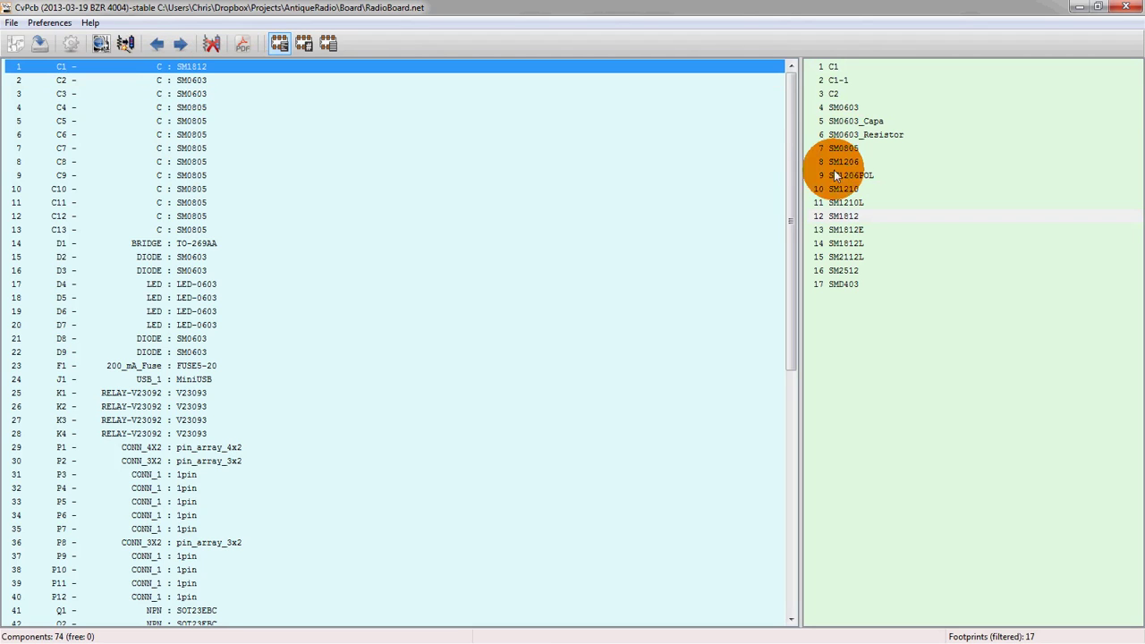
left_click(98, 45)
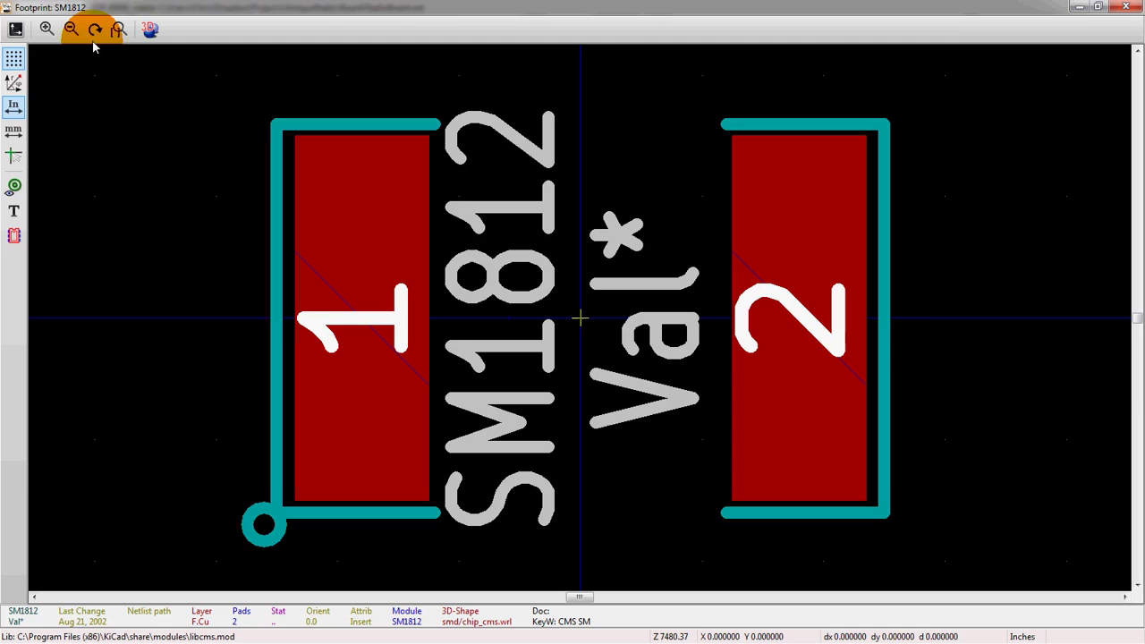
left_click(1117, 8)
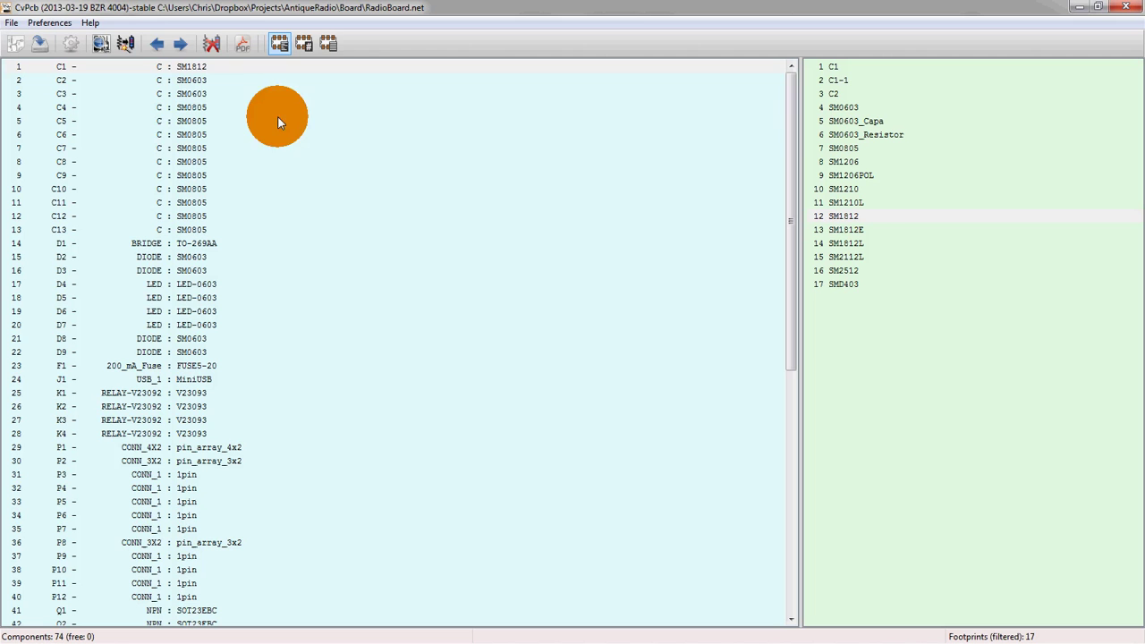
left_click(122, 43)
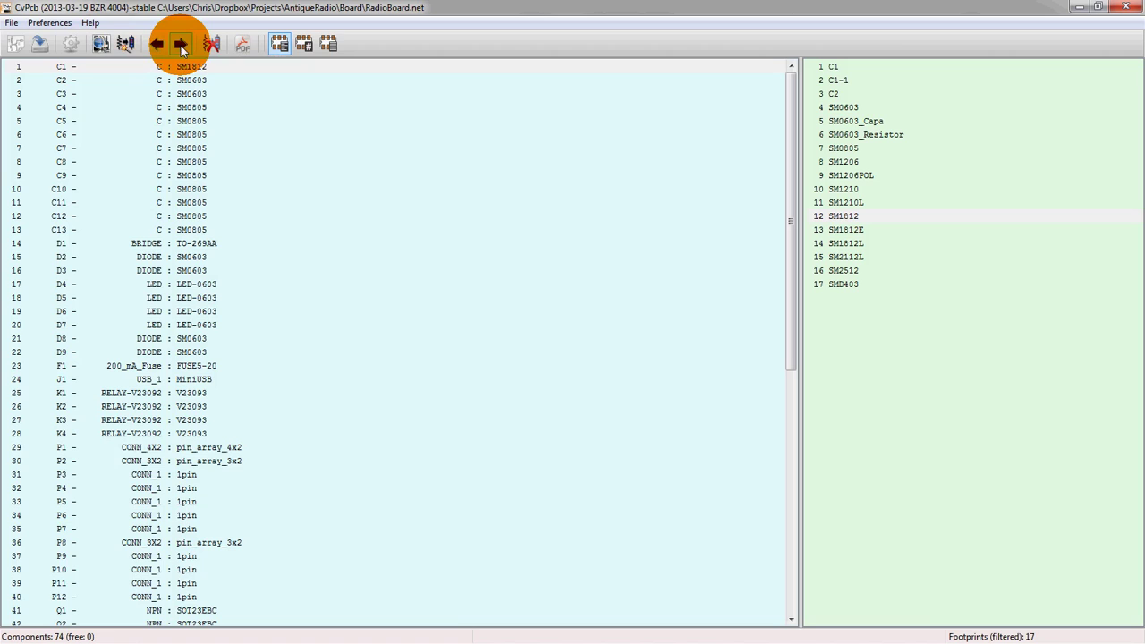
left_click(182, 149)
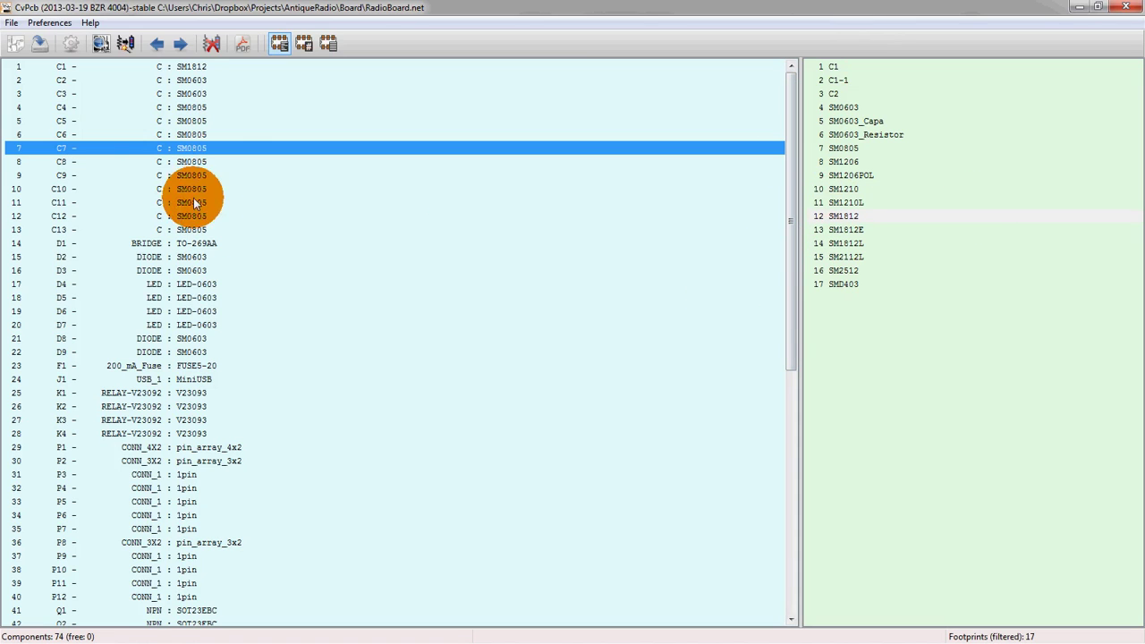
Step: Show all 119 footprints, scroll back to the top, and select the BUZZER footprint
left_click(304, 51)
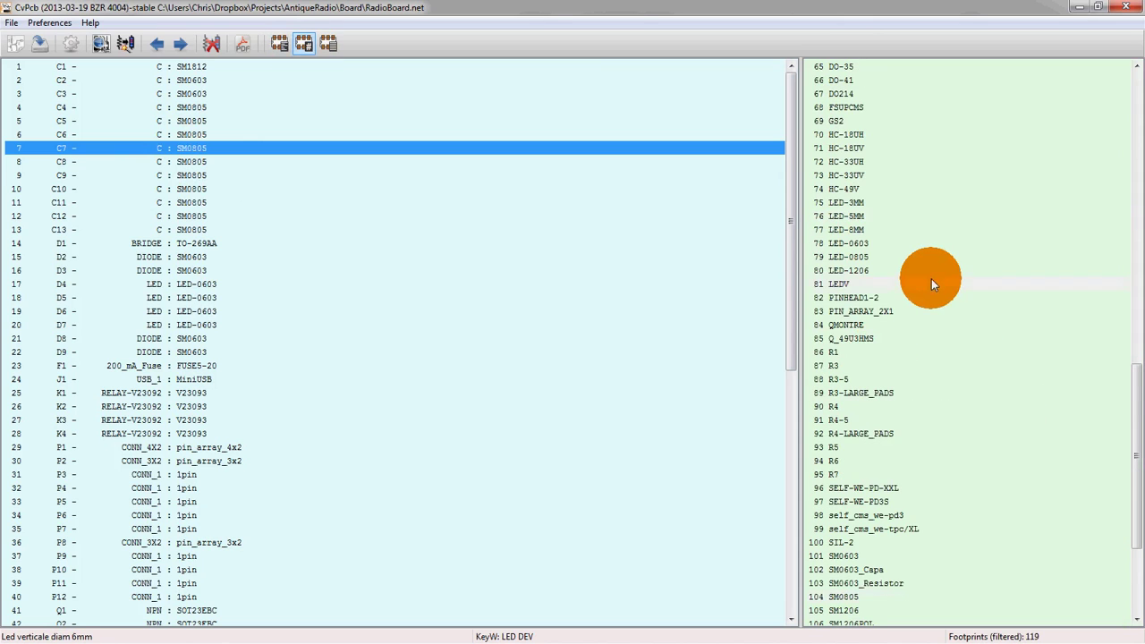
left_click(936, 283)
scroll(930, 291, "down", 5)
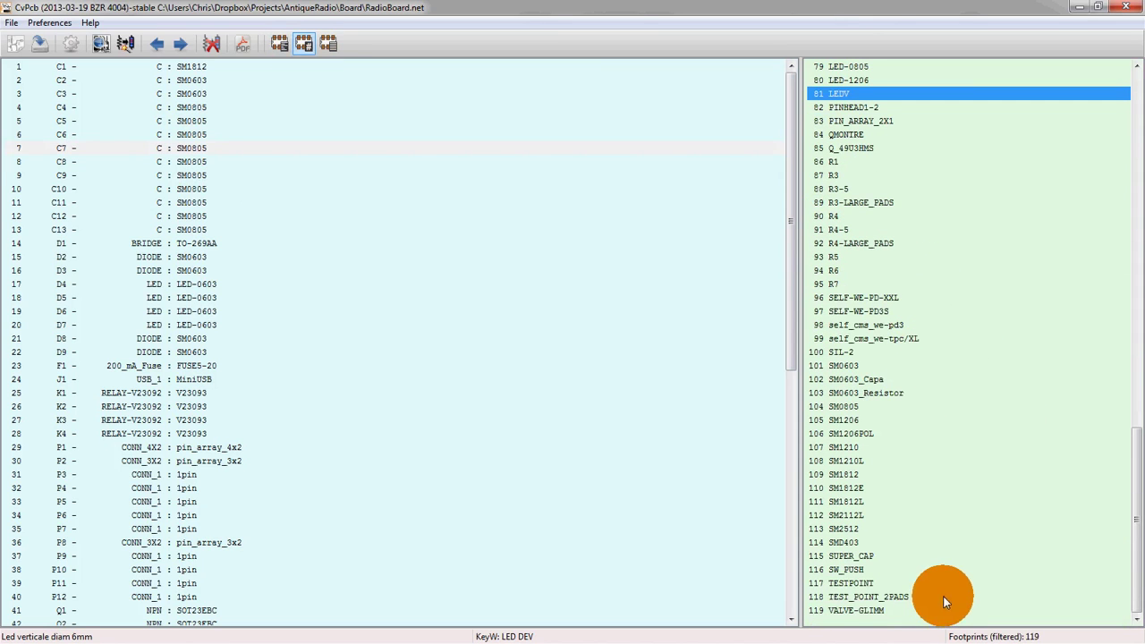
scroll(904, 548, "up", 7)
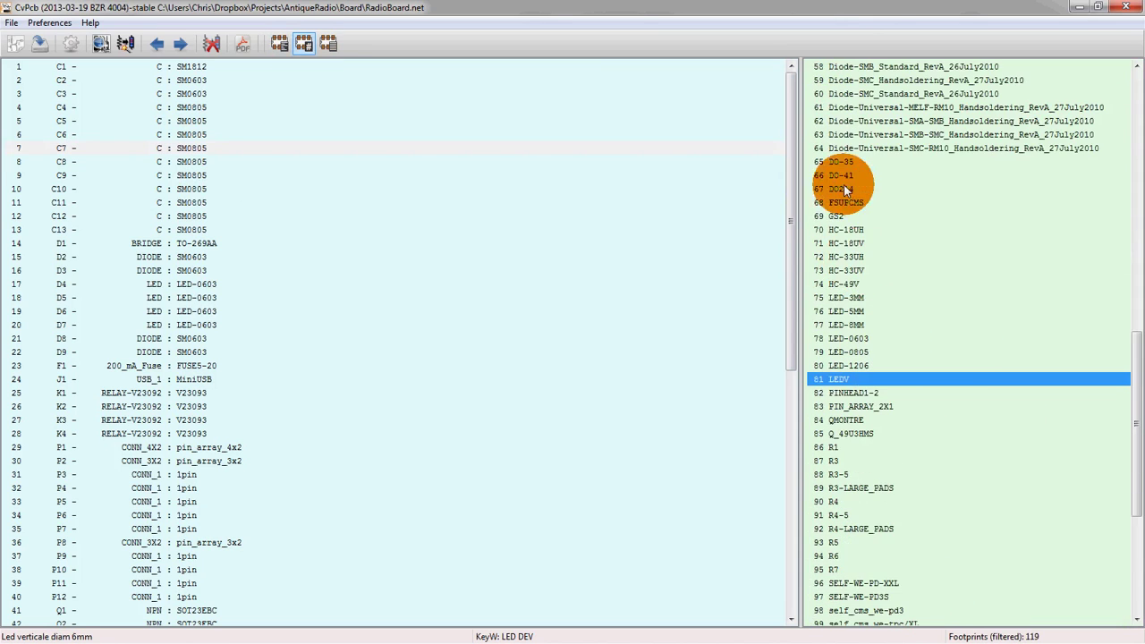
scroll(948, 340, "up", 13)
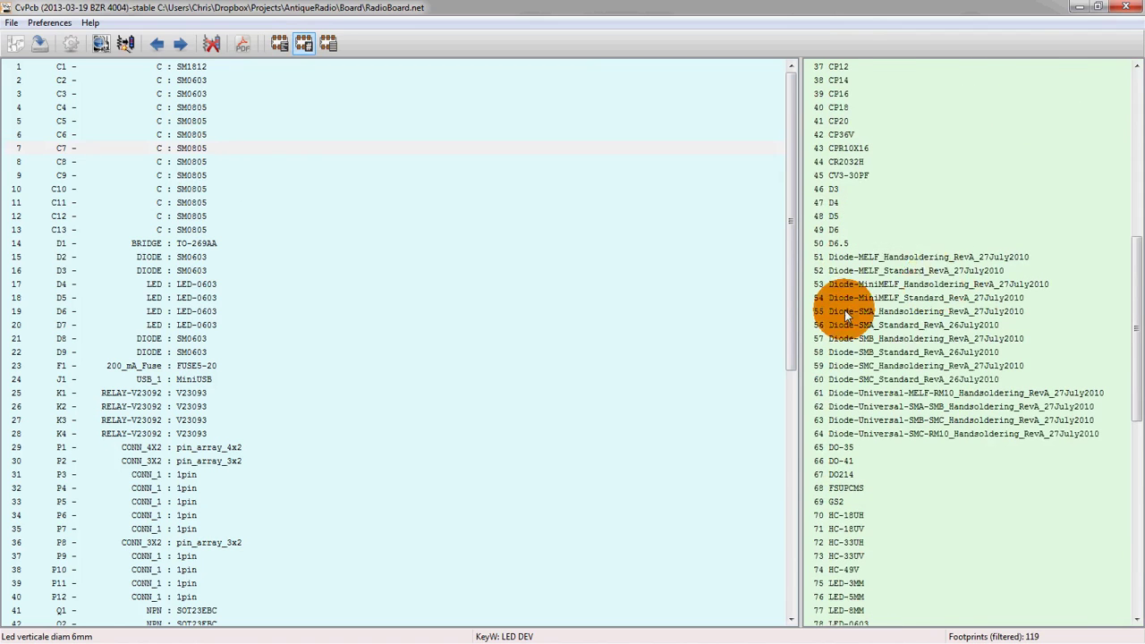
scroll(865, 295, "up", 6)
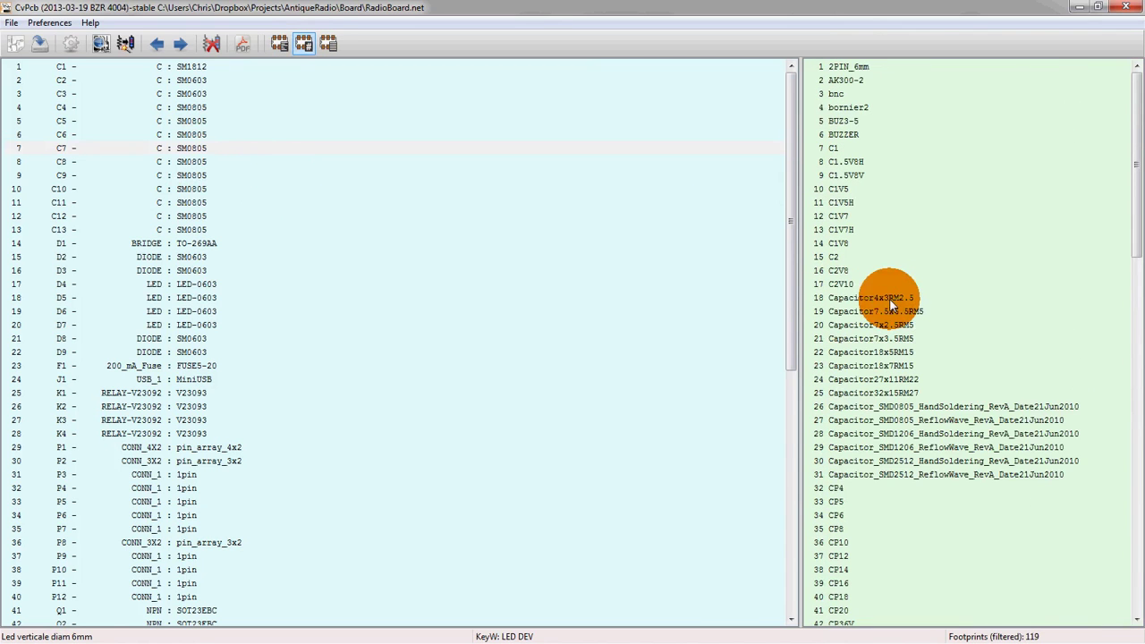
left_click(841, 135)
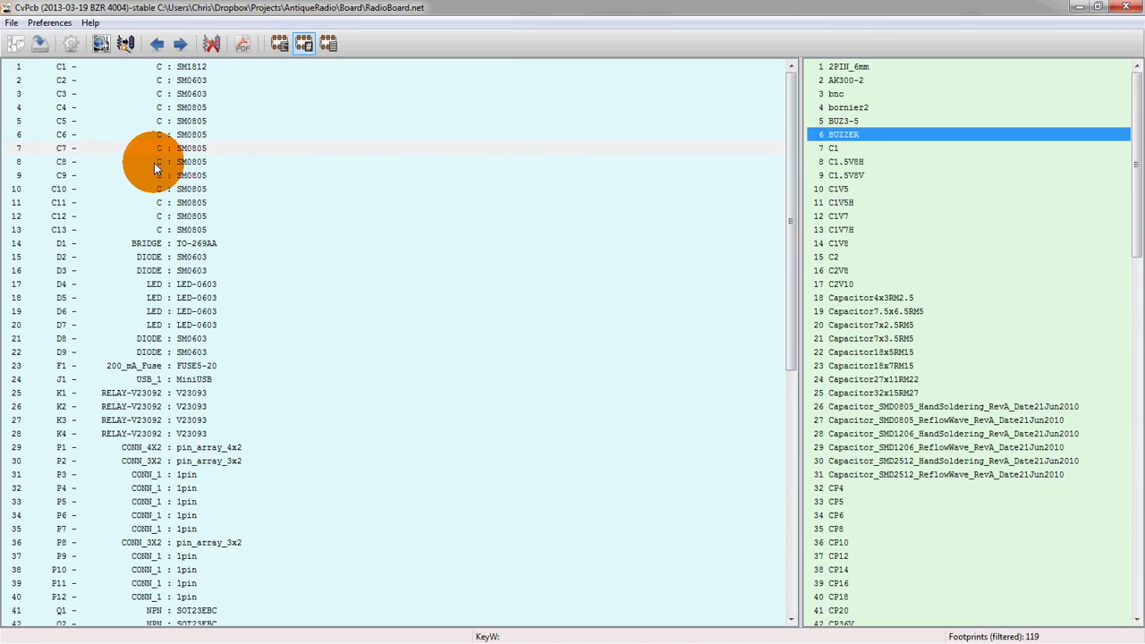
left_click(282, 45)
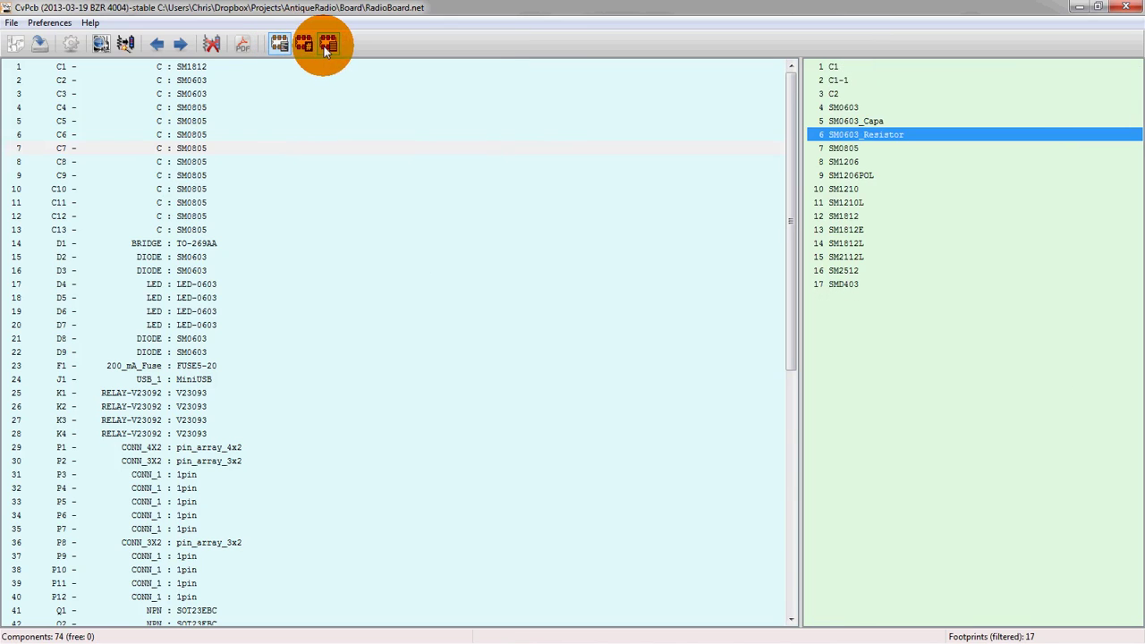
left_click(327, 44)
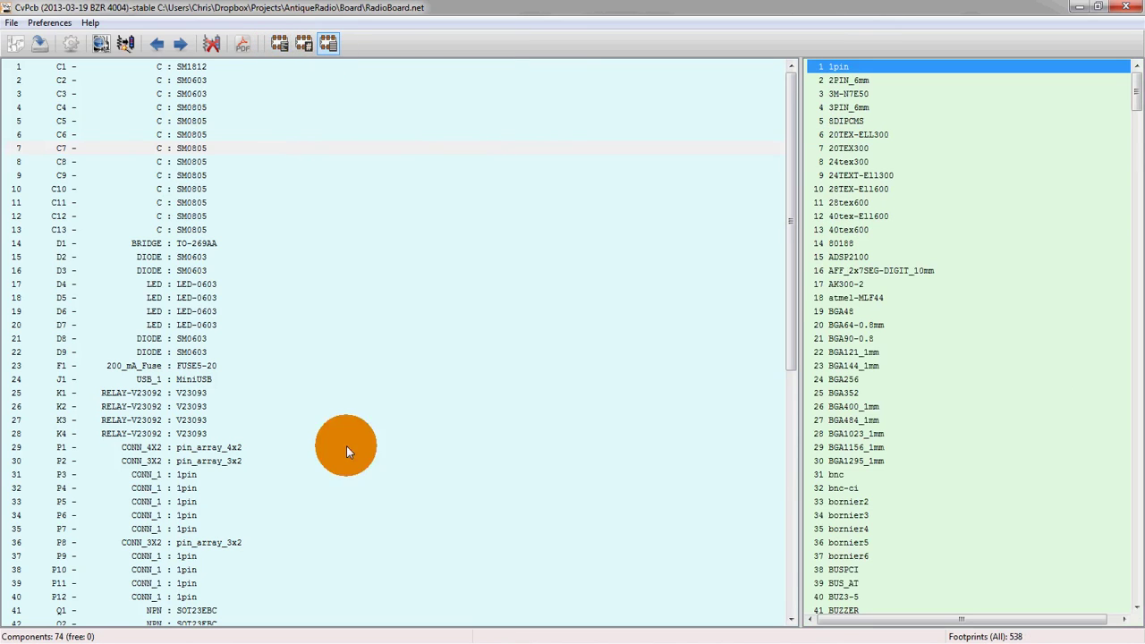
left_click(894, 174)
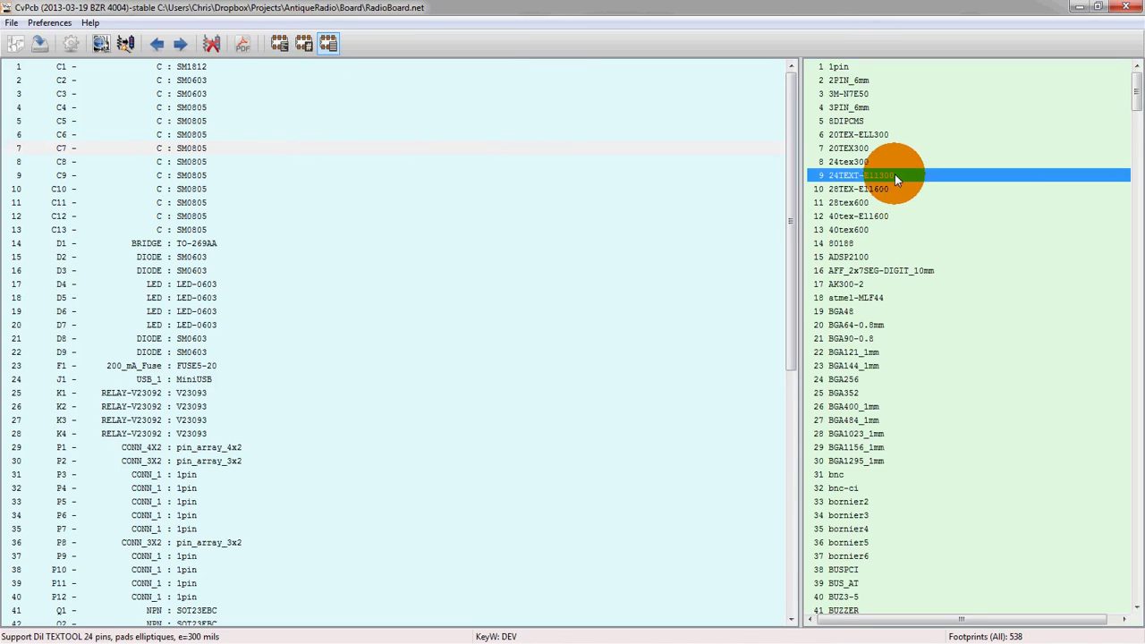
scroll(894, 173, "down", 7)
scroll(898, 175, "down", 19)
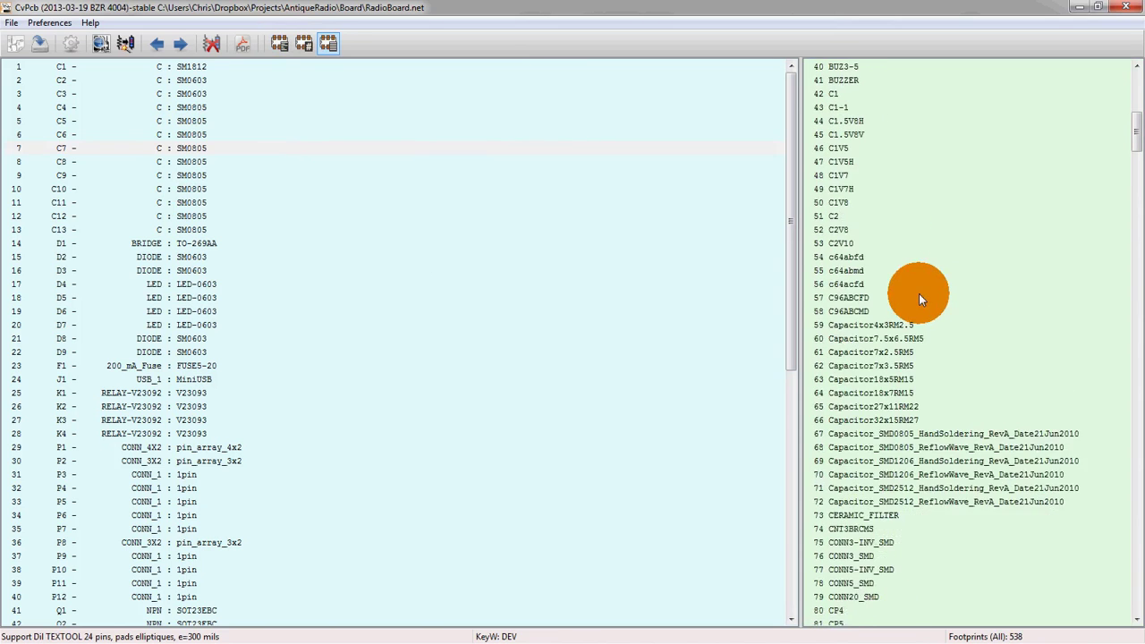
left_click_drag(1134, 176, 1017, 388)
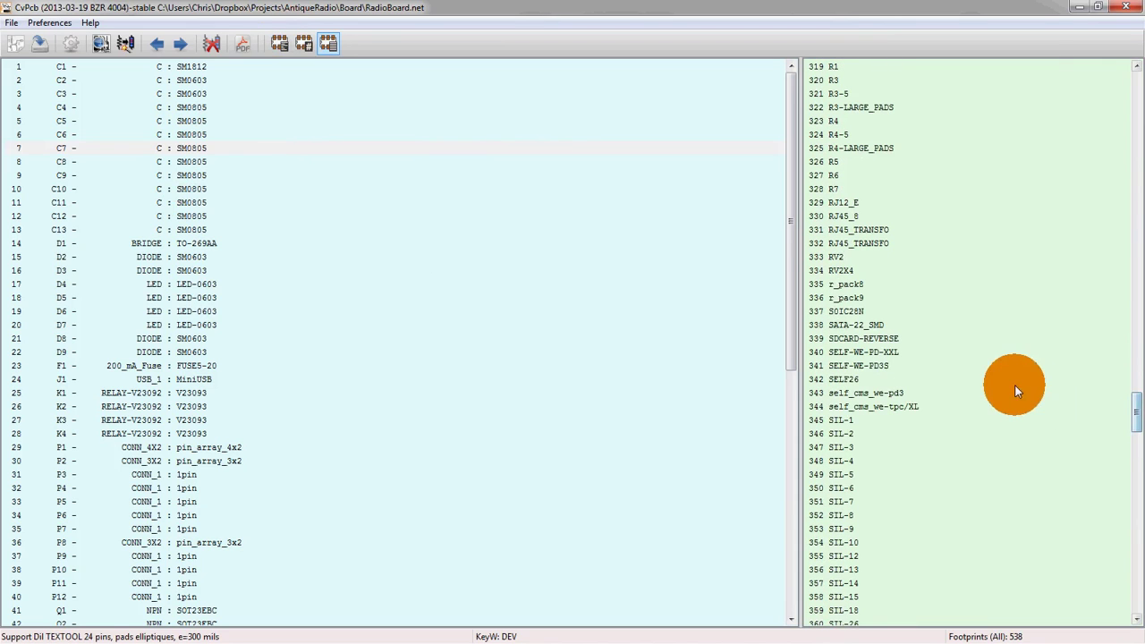
left_click(868, 379)
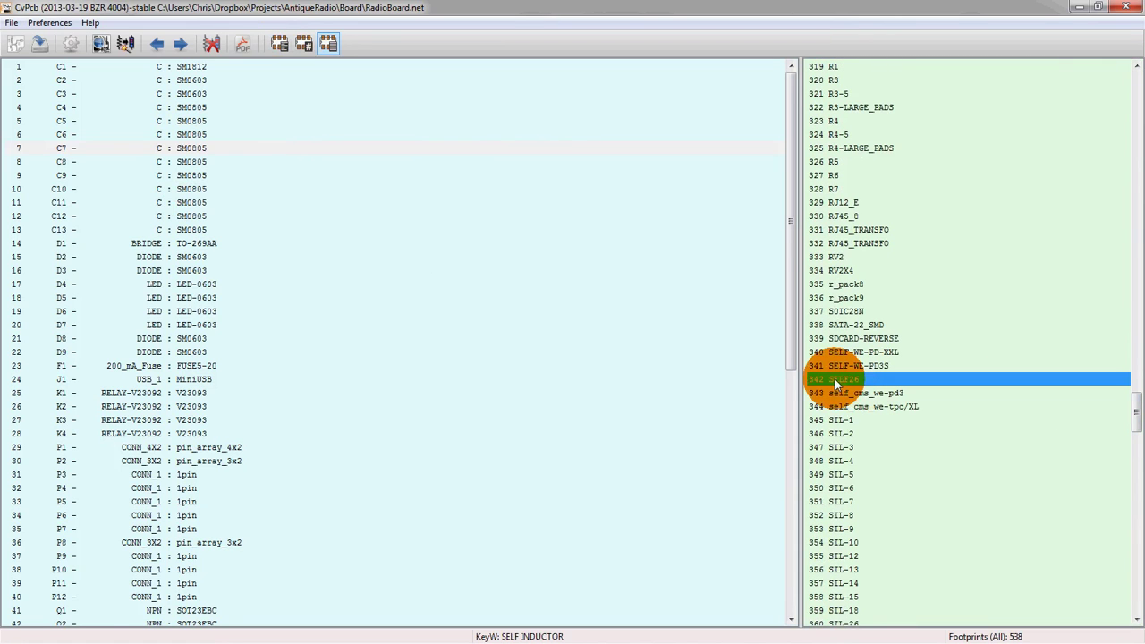
double_click(837, 383)
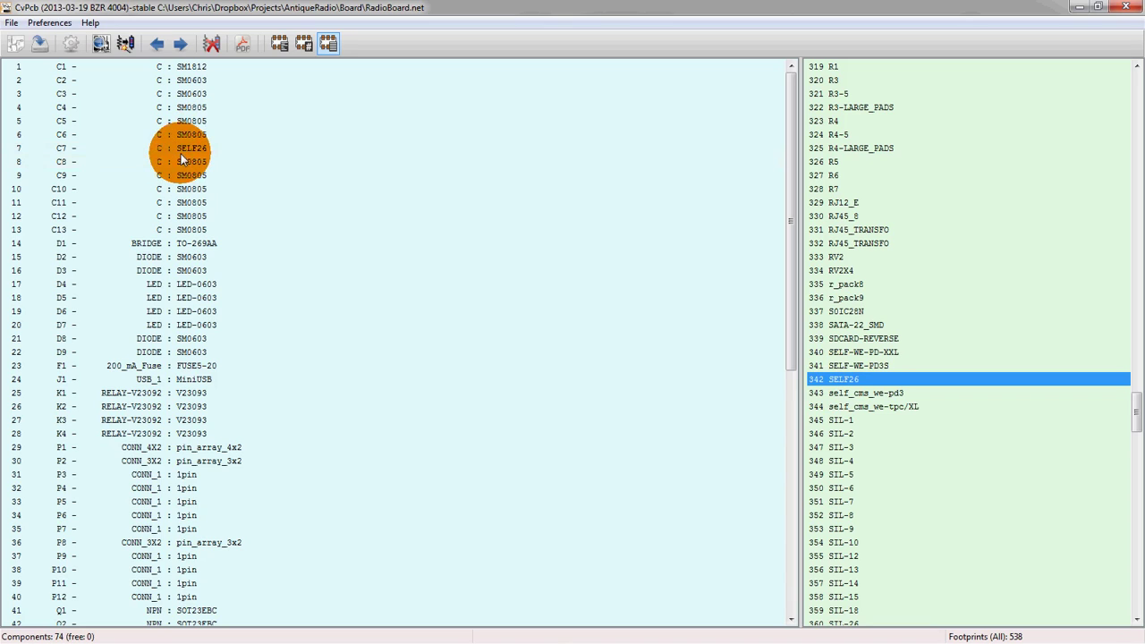
left_click(182, 148)
left_click(279, 44)
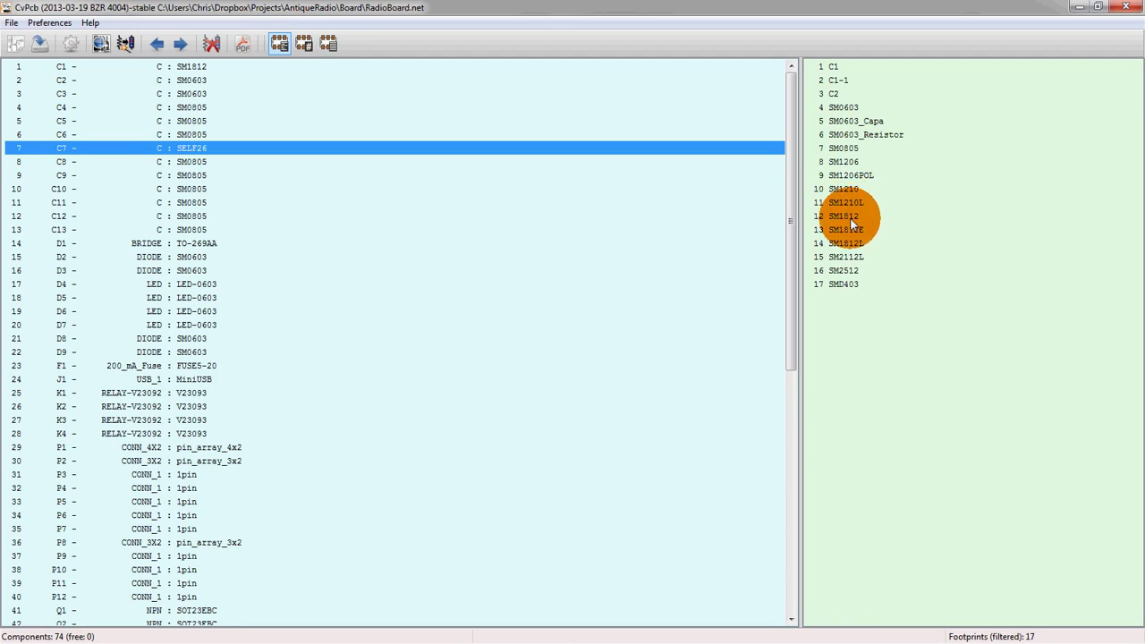
double_click(843, 148)
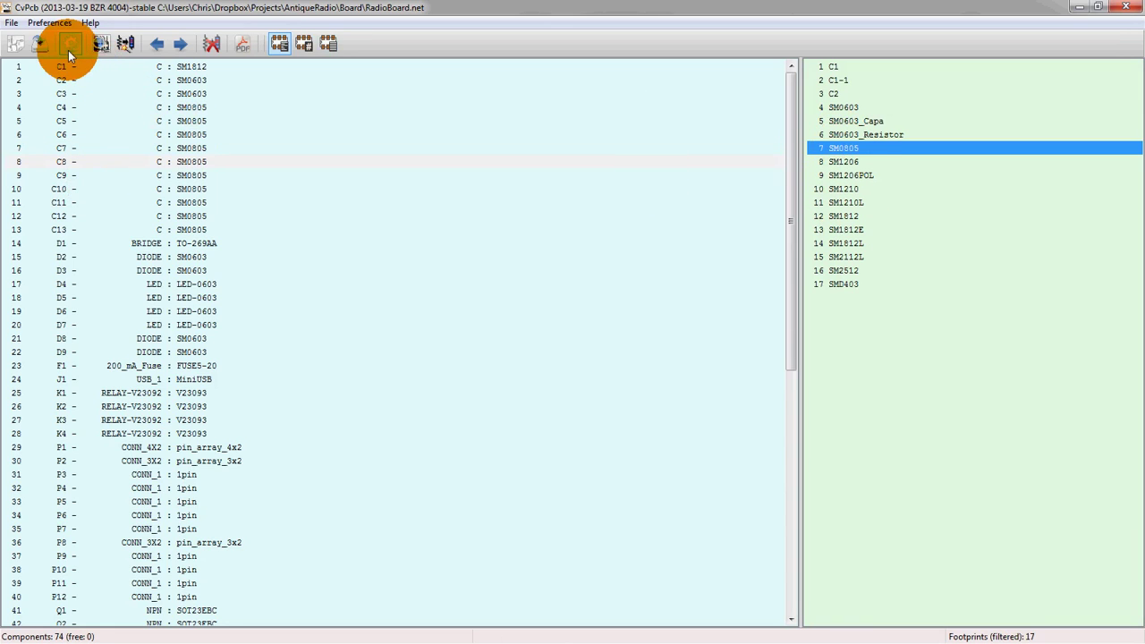
left_click(68, 50)
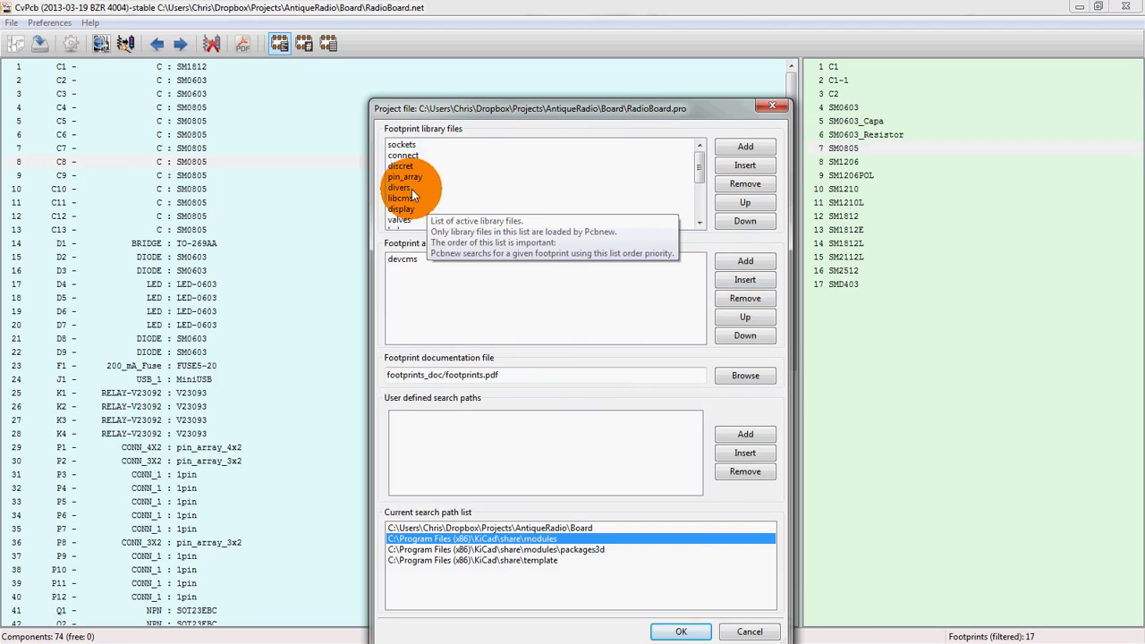
scroll(420, 201, "down", 5)
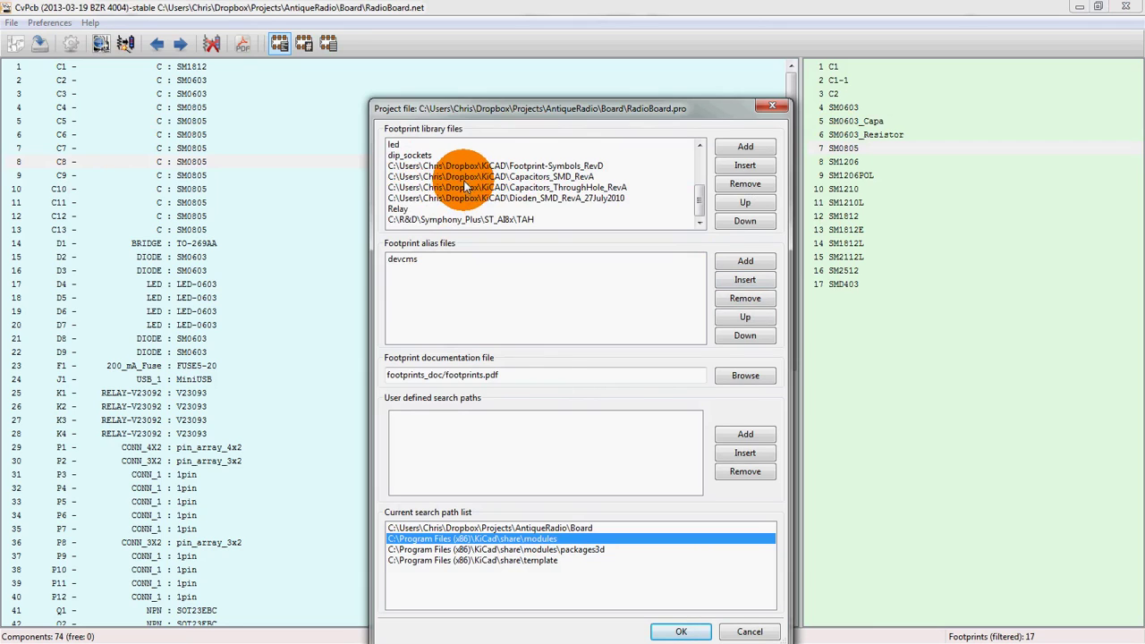
scroll(442, 169, "up", 3)
left_click(448, 176)
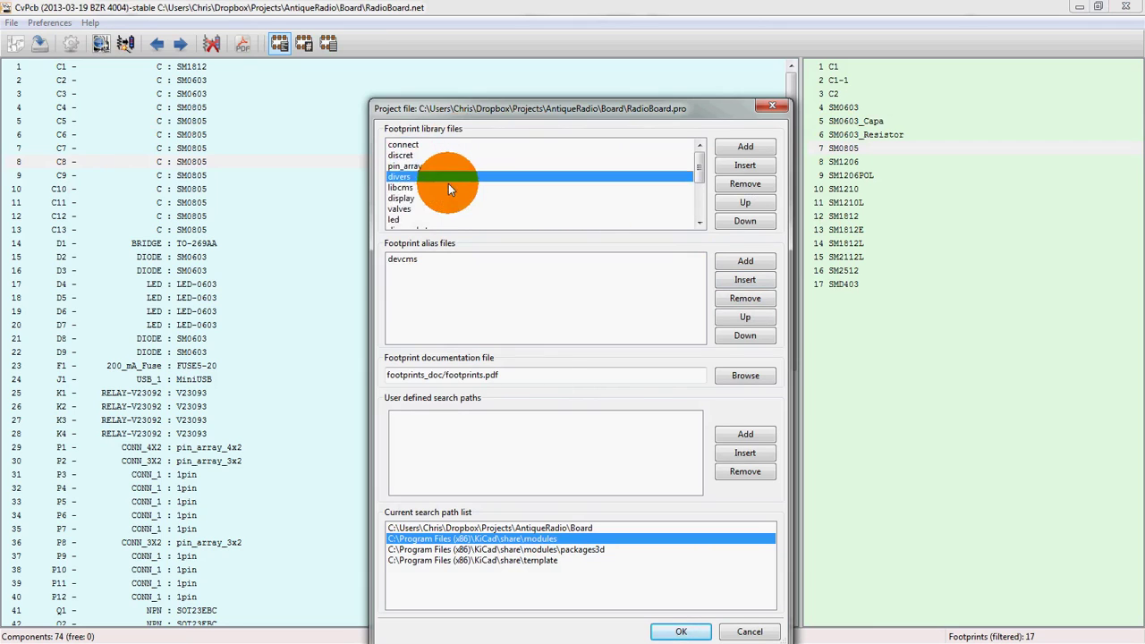
left_click(434, 187)
mouse_move(407, 171)
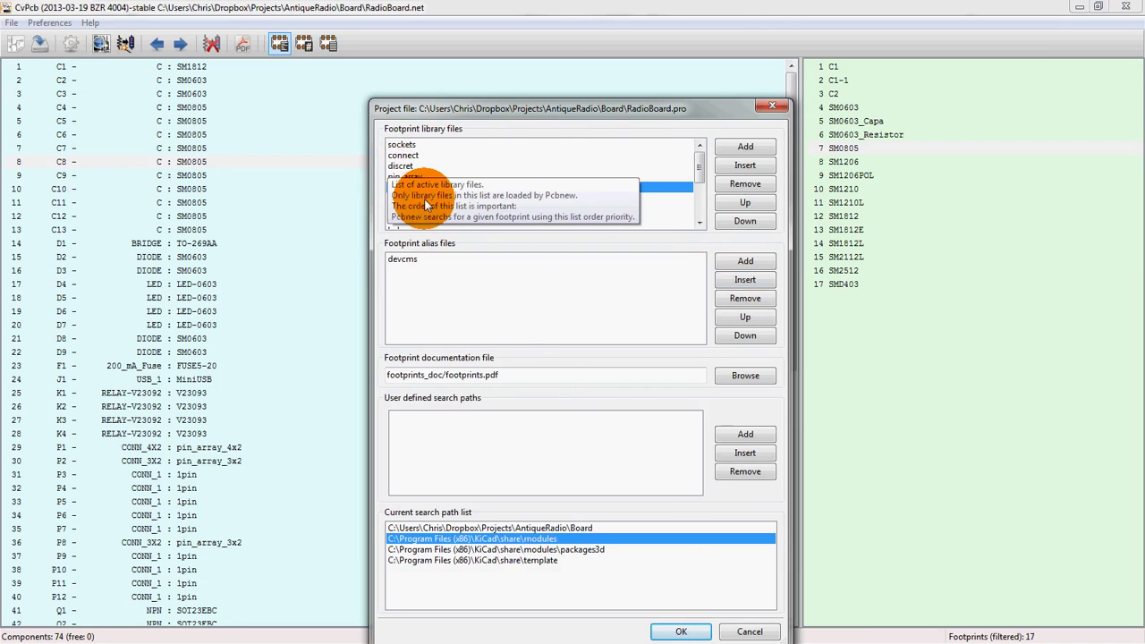
left_click(772, 106)
left_click_drag(790, 116, 771, 375)
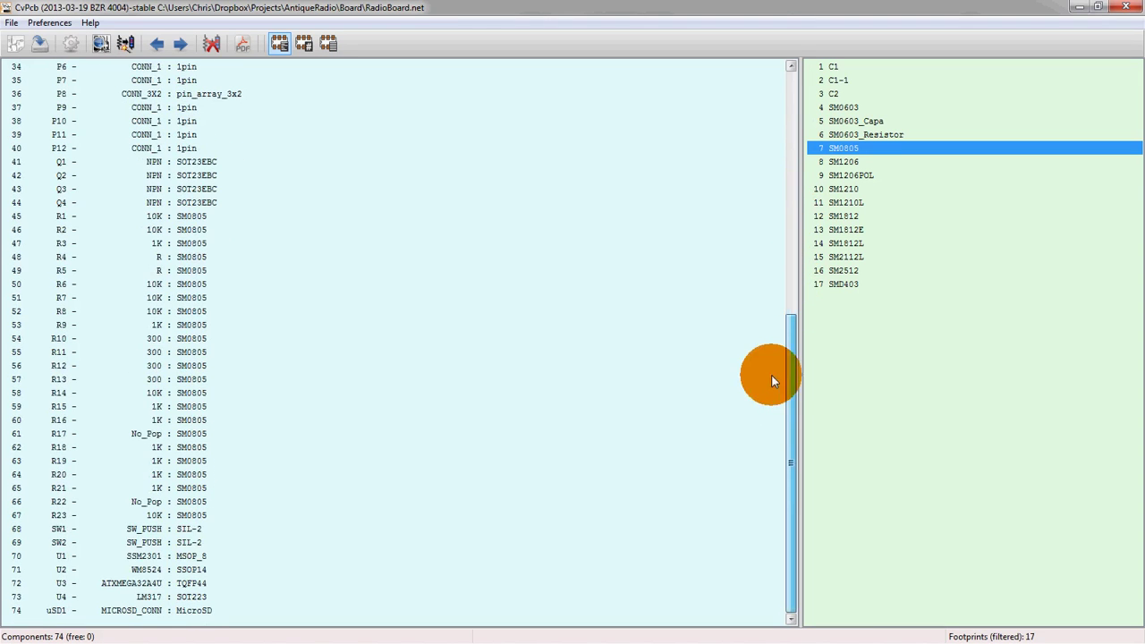
Step: Preview the footprint of U3 (ATXMEGA32A4U) in the footprint viewer, then close the viewer
left_click(188, 583)
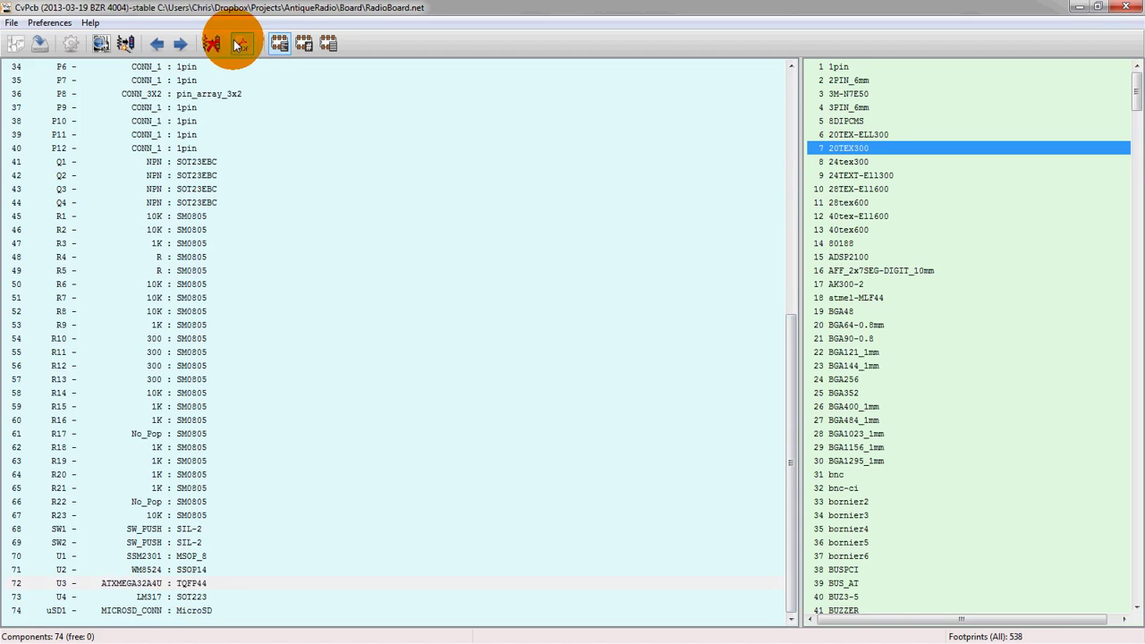
left_click(100, 45)
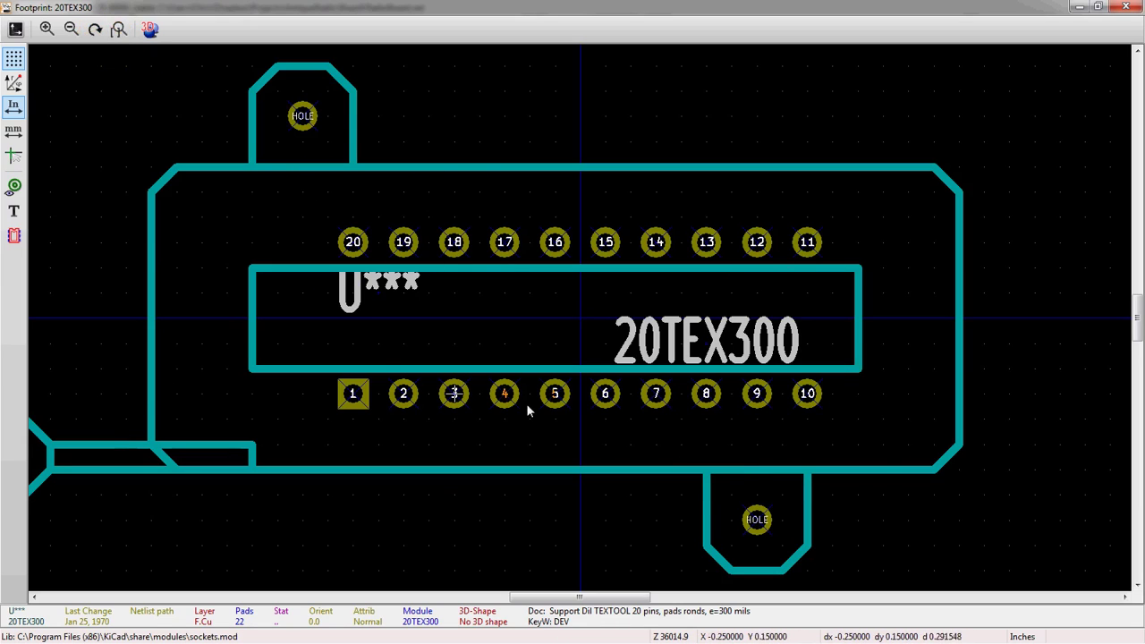
left_click(1121, 9)
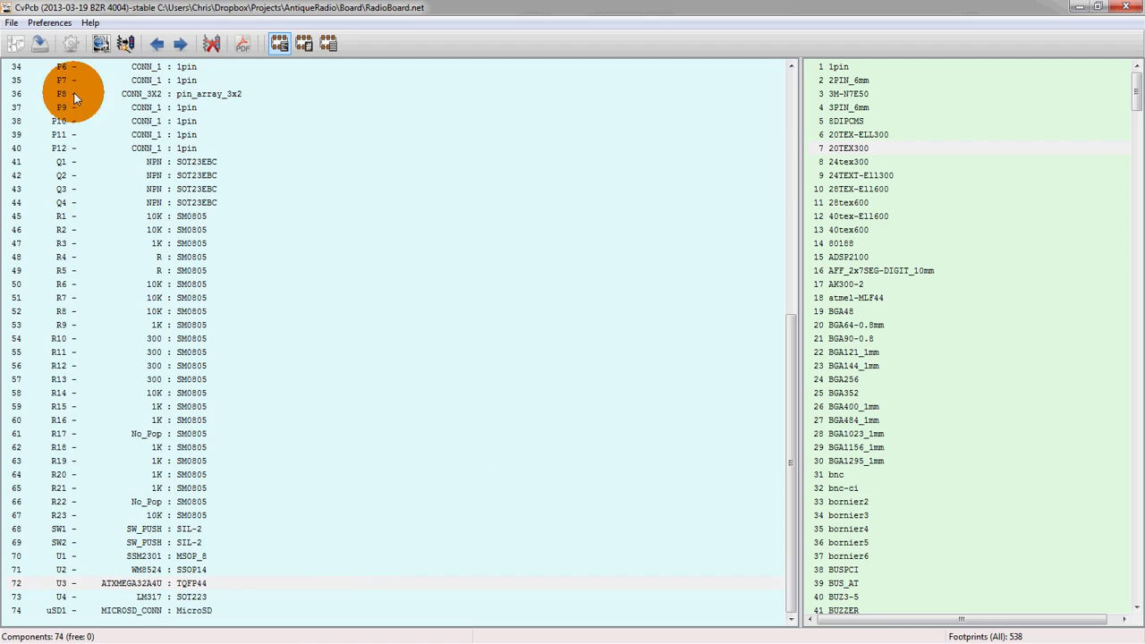
Step: Save the RadioBoard netlist with its footprint assignments
left_click(43, 46)
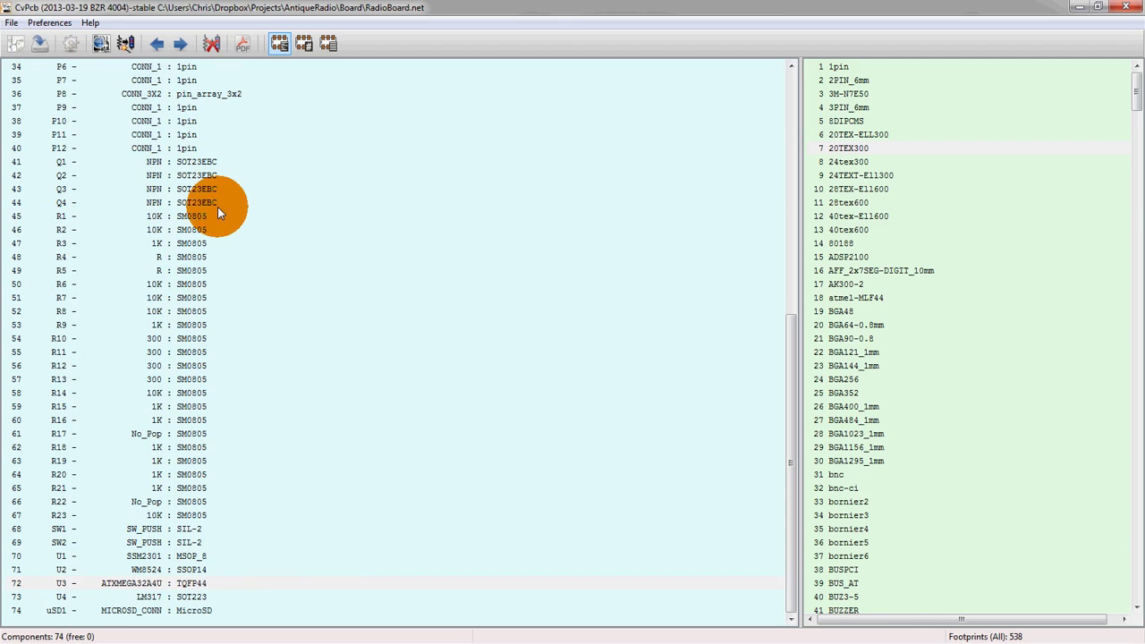